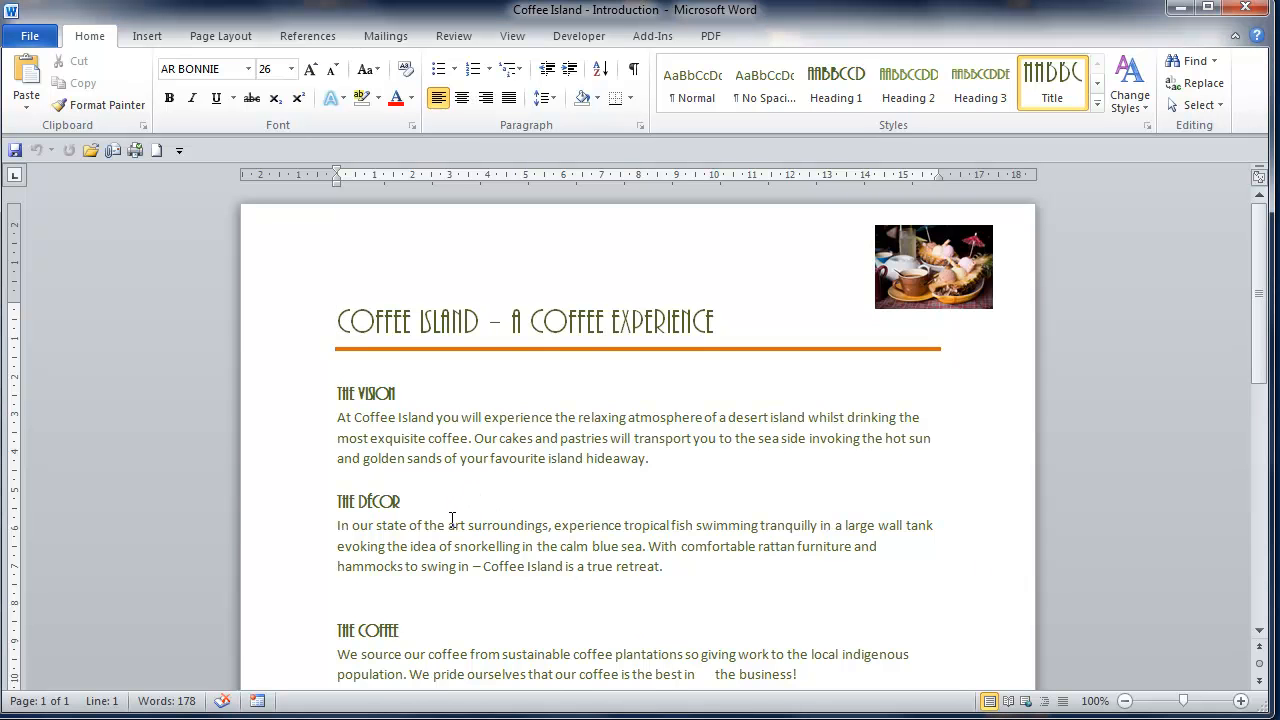
Step: Insert the coffee-art10 image from the Sample Pictures folder on the blank line below the Décor paragraph
{"action": "left_click", "coordinate": [414, 598]}
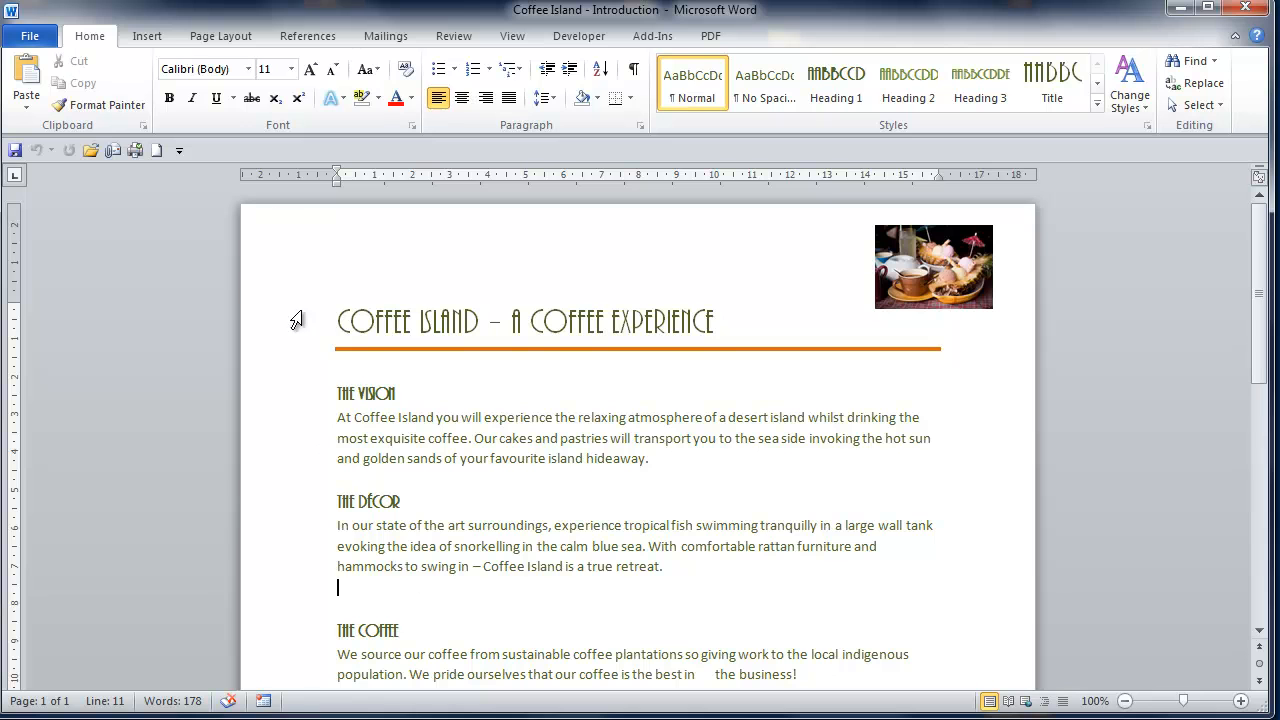
{"action": "left_click", "coordinate": [150, 38]}
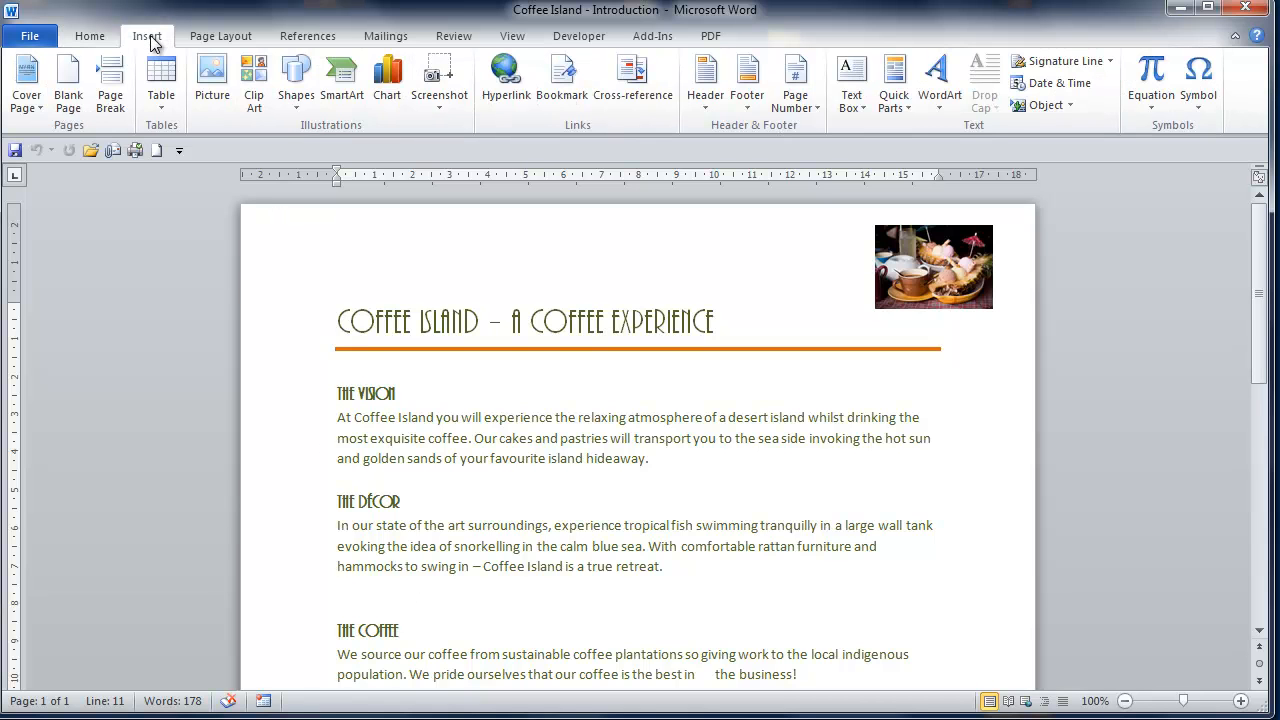
{"action": "left_click", "coordinate": [211, 97]}
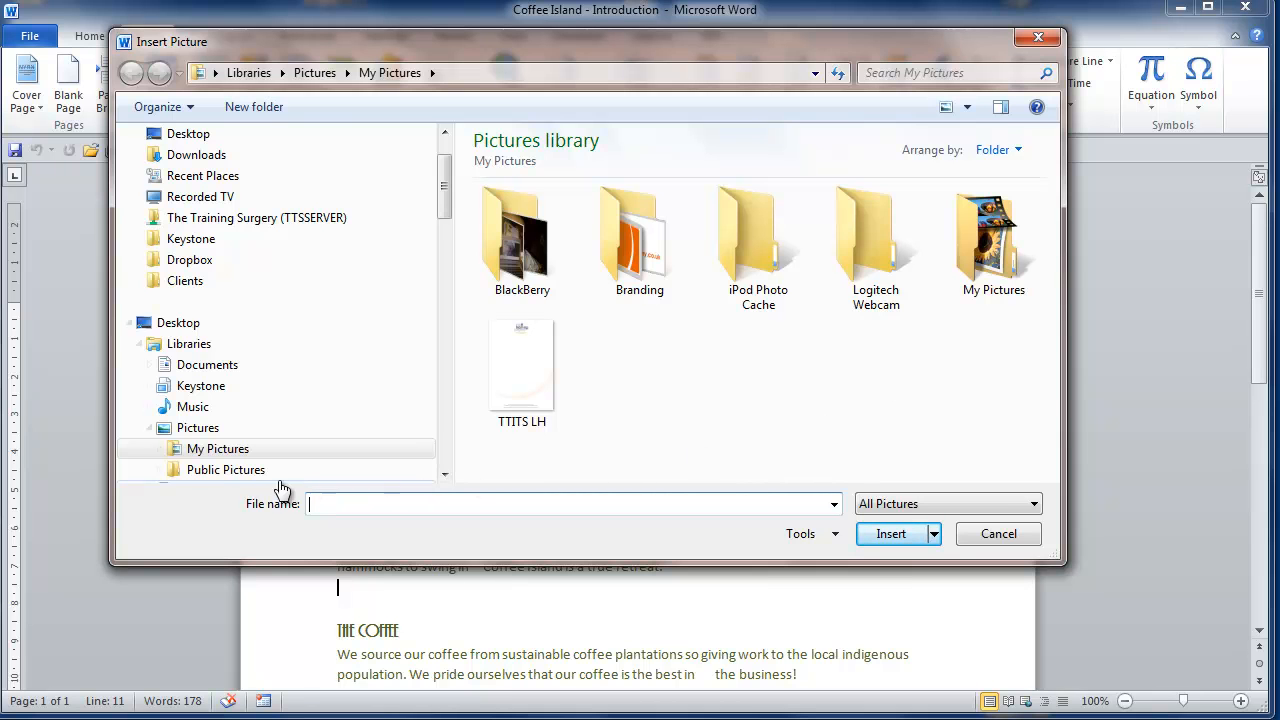
{"action": "left_click", "coordinate": [205, 469]}
{"action": "double_click", "coordinate": [558, 248]}
{"action": "left_click", "coordinate": [529, 238]}
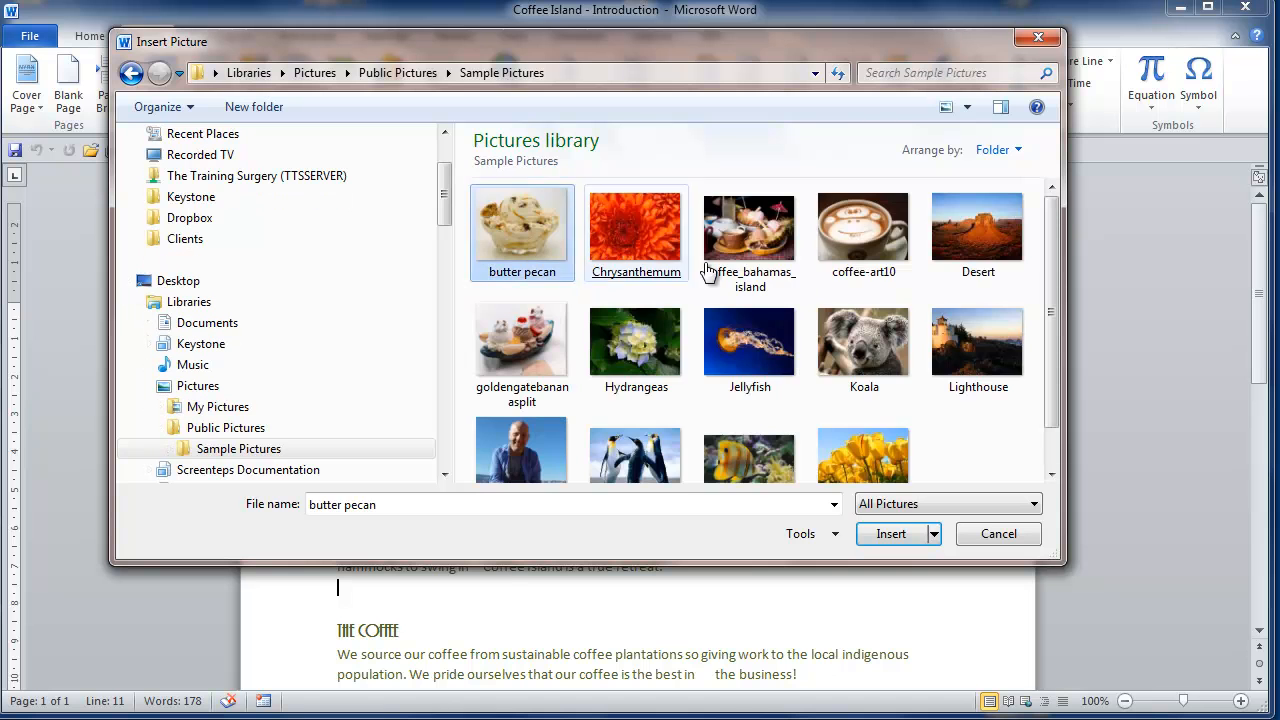
{"action": "left_click", "coordinate": [881, 245]}
{"action": "double_click", "coordinate": [881, 243]}
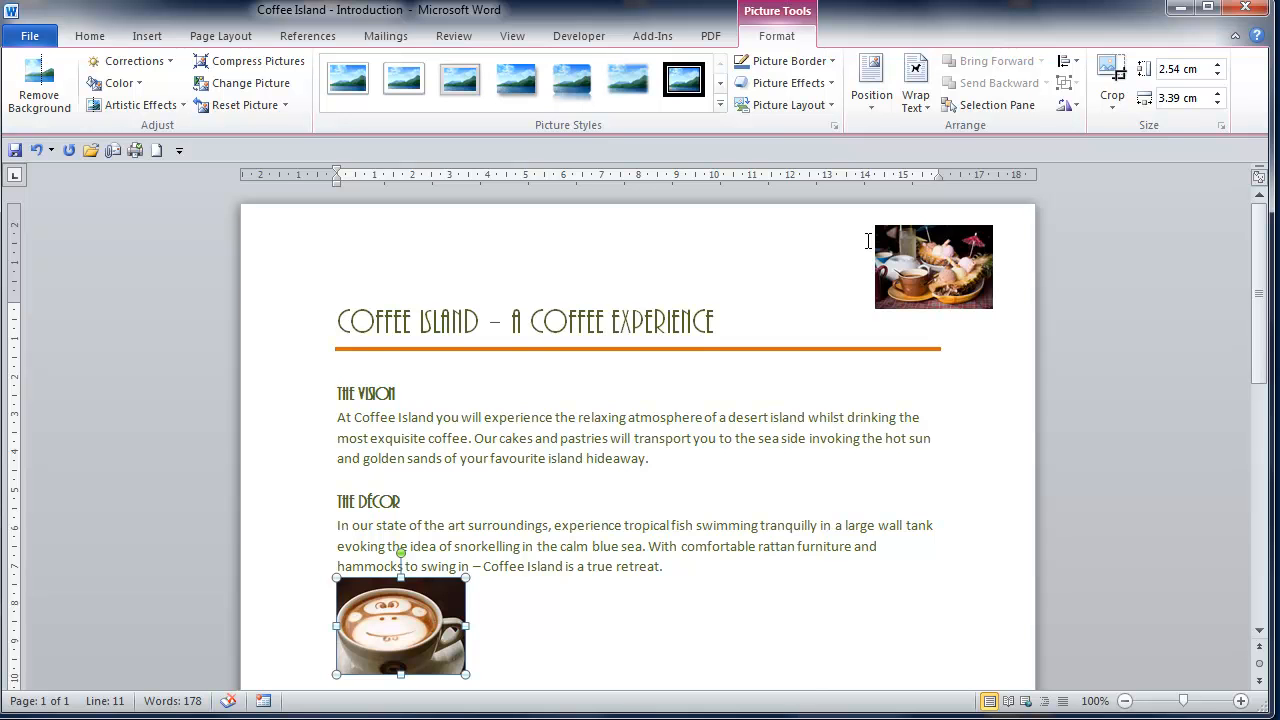
Step: Try shifting the inserted coffee cup picture down with a line break before it, and remove the added break
{"action": "scroll", "coordinate": [530, 624], "scroll_direction": "down", "scroll_amount": 1}
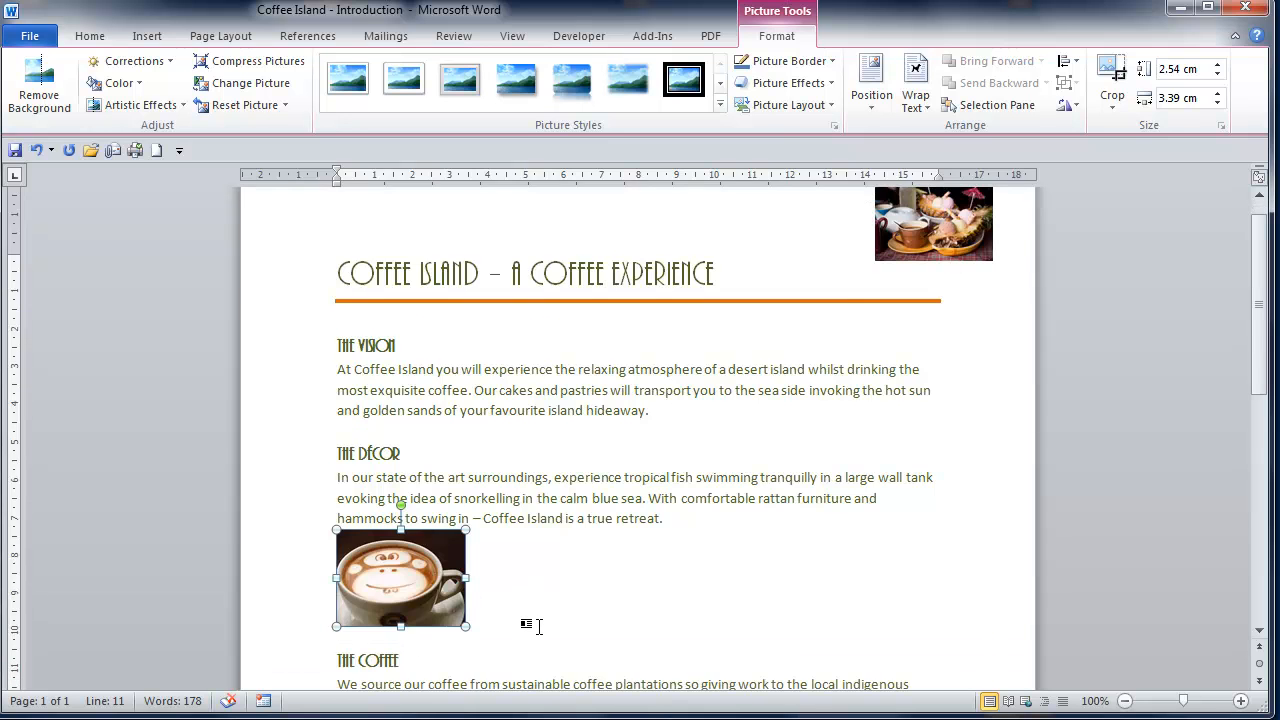
{"action": "left_click", "coordinate": [505, 590]}
{"action": "left_click", "coordinate": [440, 592]}
{"action": "key", "text": "Left"}
{"action": "key", "text": "Return"}
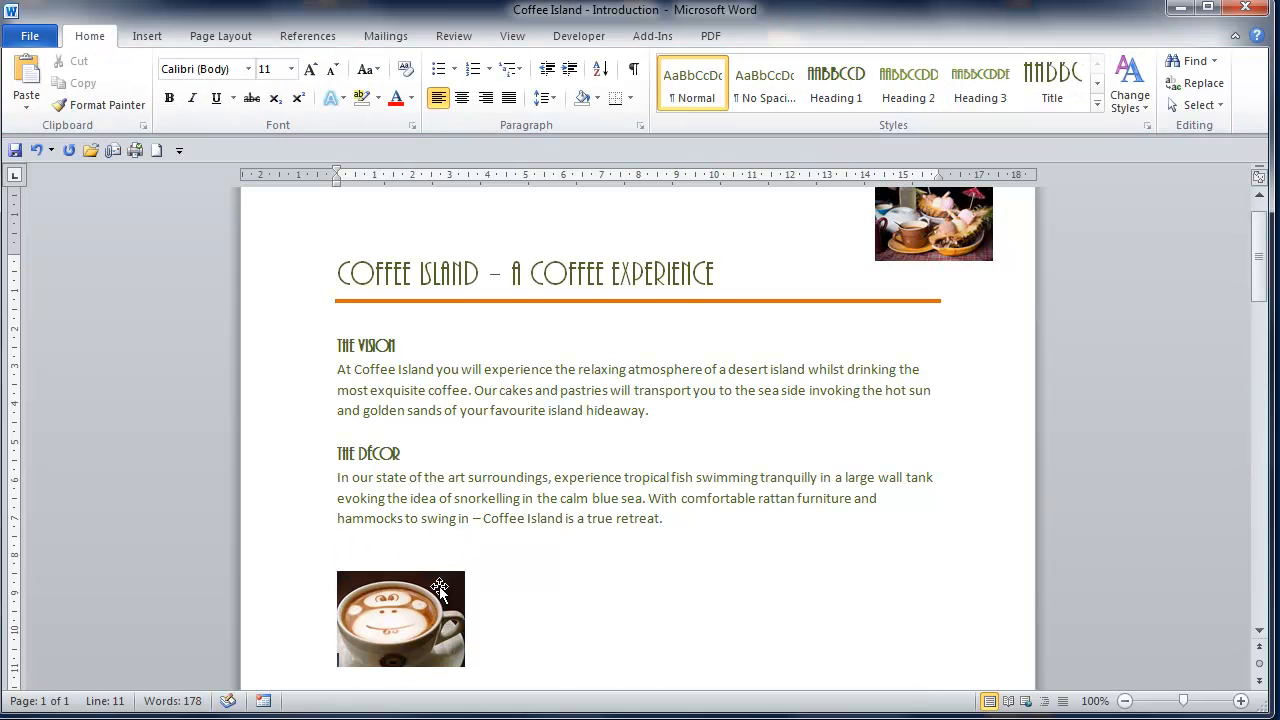
{"action": "key", "text": "BackSpace"}
{"action": "key", "text": "BackSpace"}
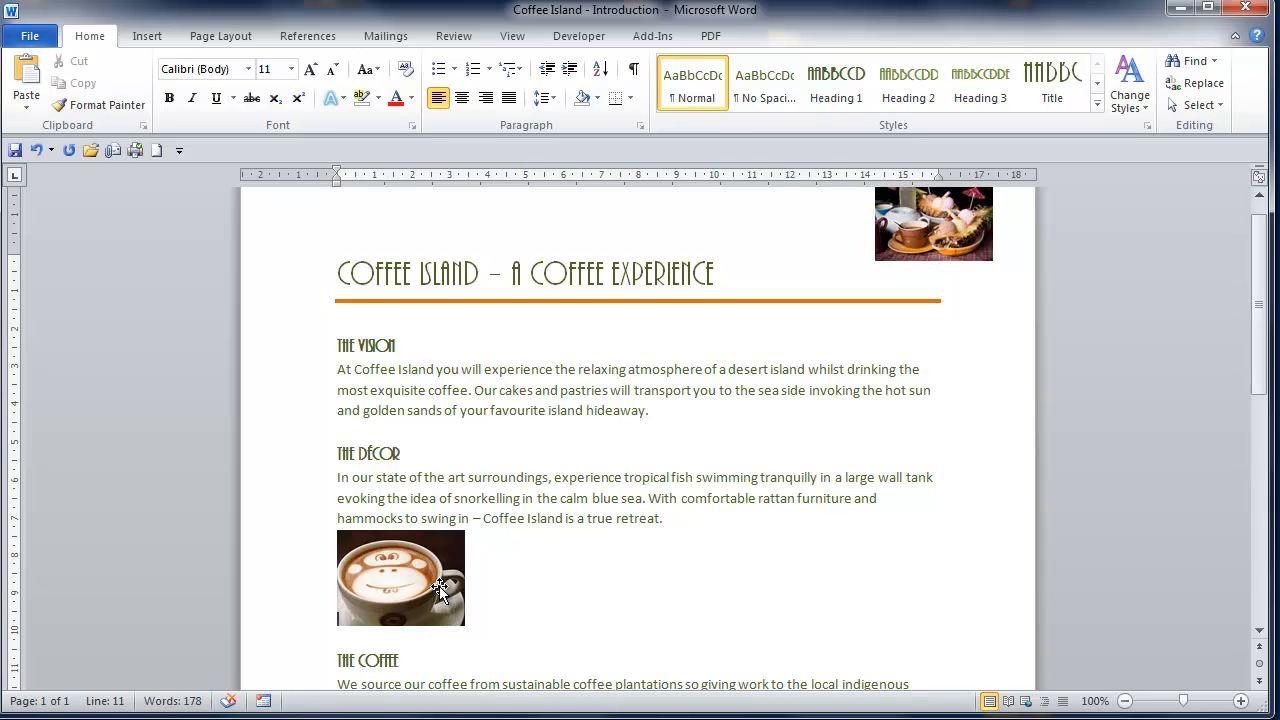
Step: Set the coffee cup picture's text wrapping to Square and move it into the middle of the Décor paragraph
{"action": "left_click", "coordinate": [418, 584]}
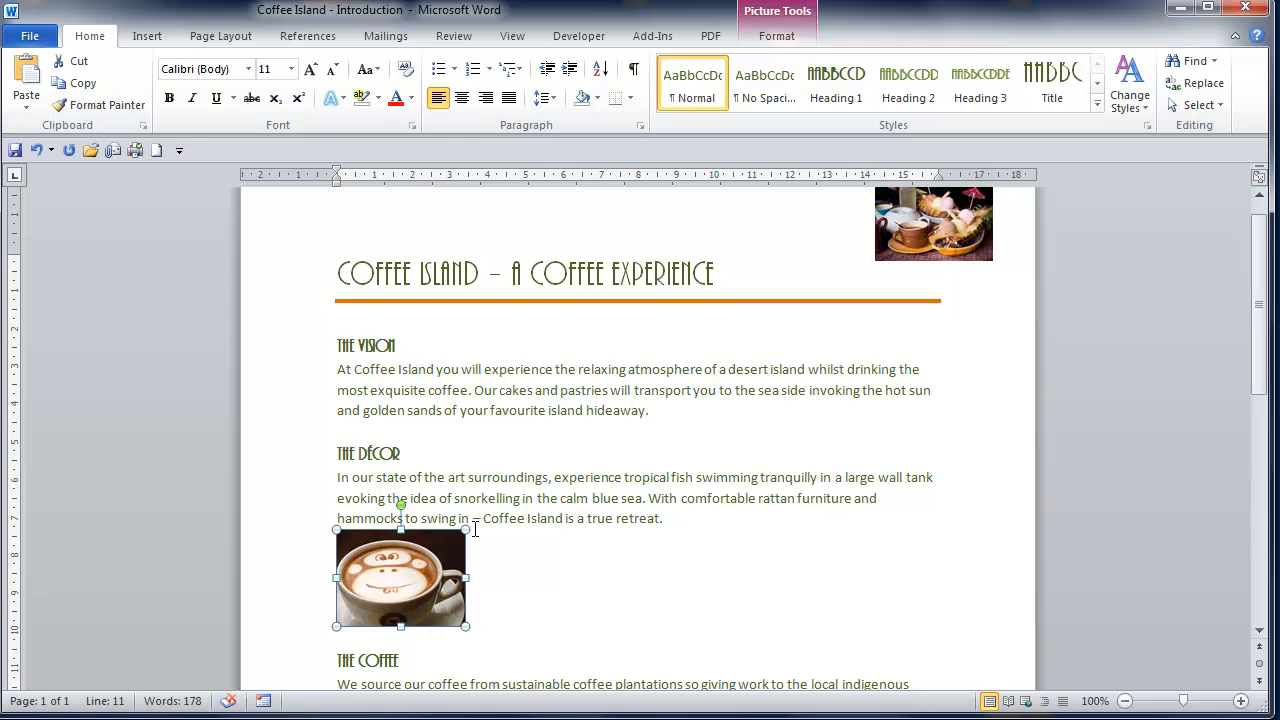
{"action": "left_click", "coordinate": [774, 38]}
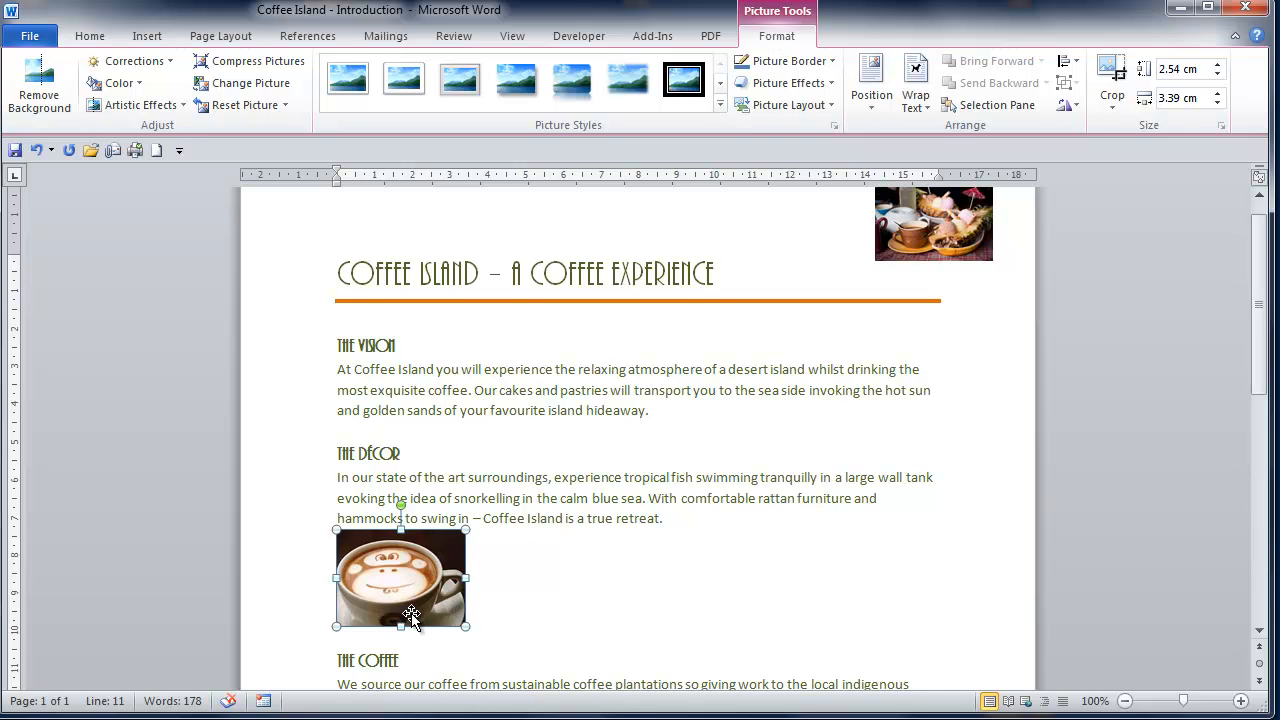
{"action": "left_click", "coordinate": [920, 105]}
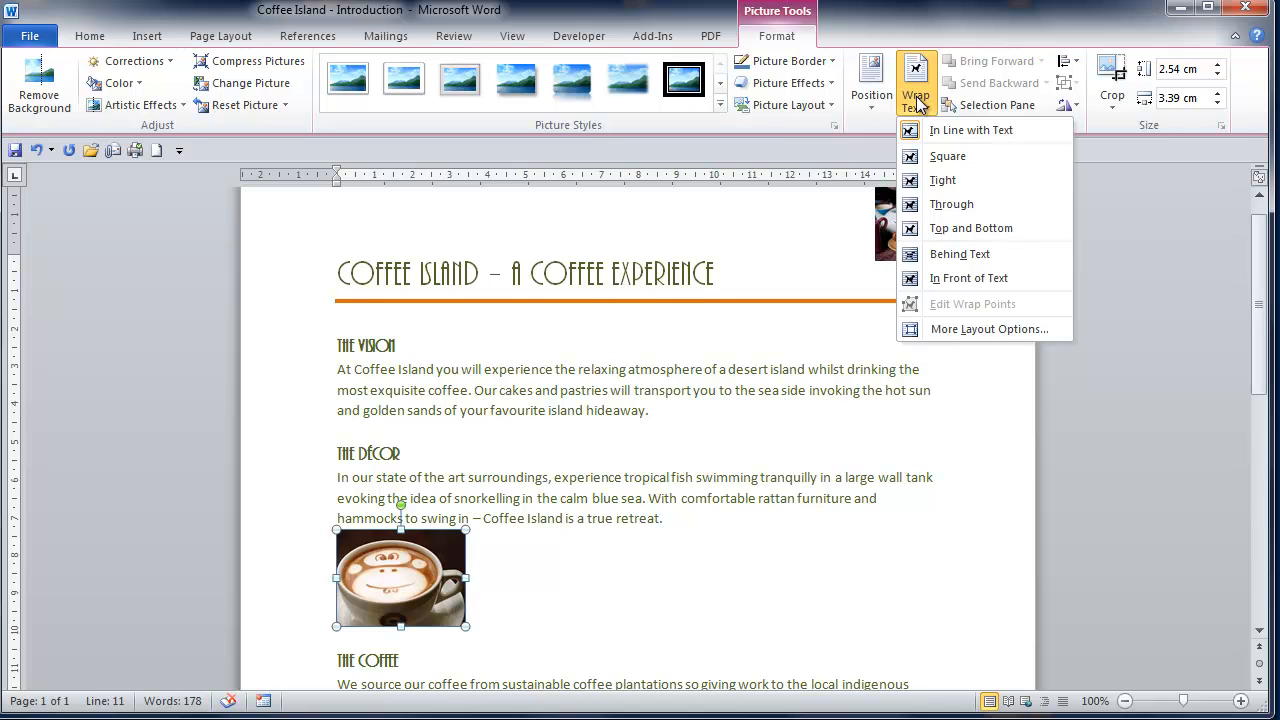
{"action": "left_click", "coordinate": [945, 156]}
{"action": "left_click_drag", "start_coordinate": [415, 569], "coordinate": [622, 505]}
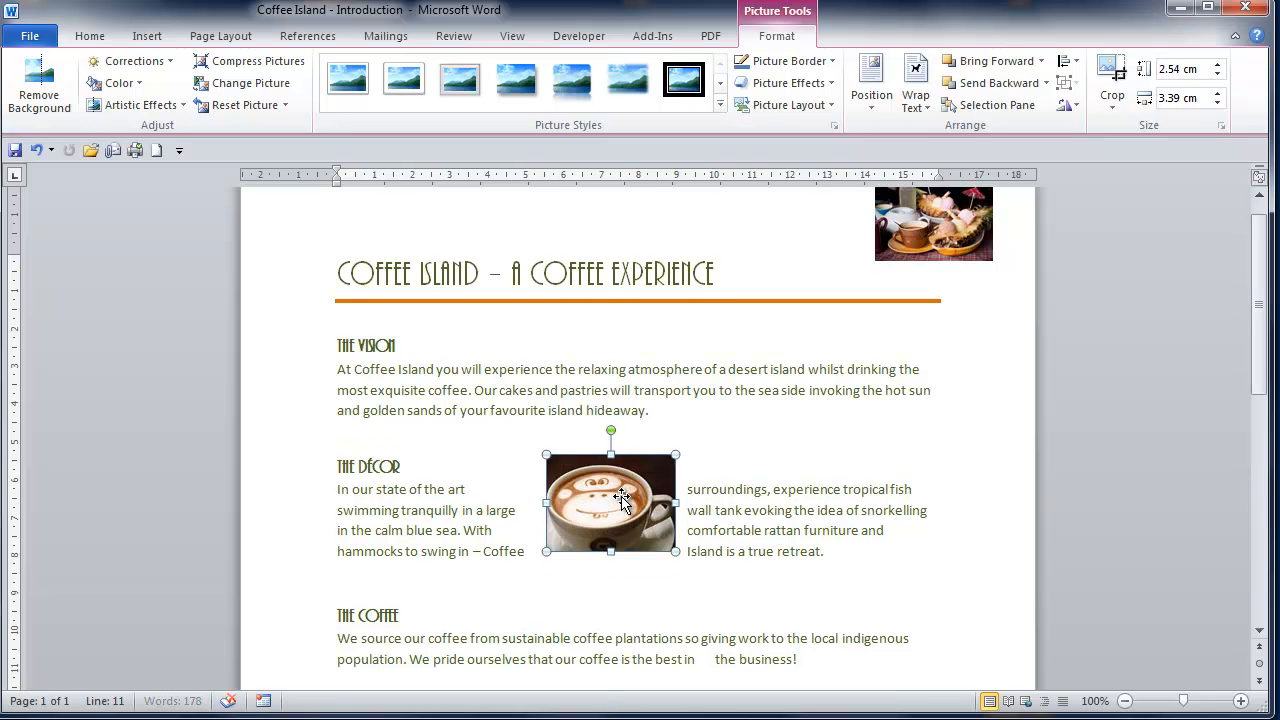
Step: Set the picture's wrapping to In Front of Text and move it over the title, the Décor text and the Coffee section
{"action": "left_click", "coordinate": [918, 100]}
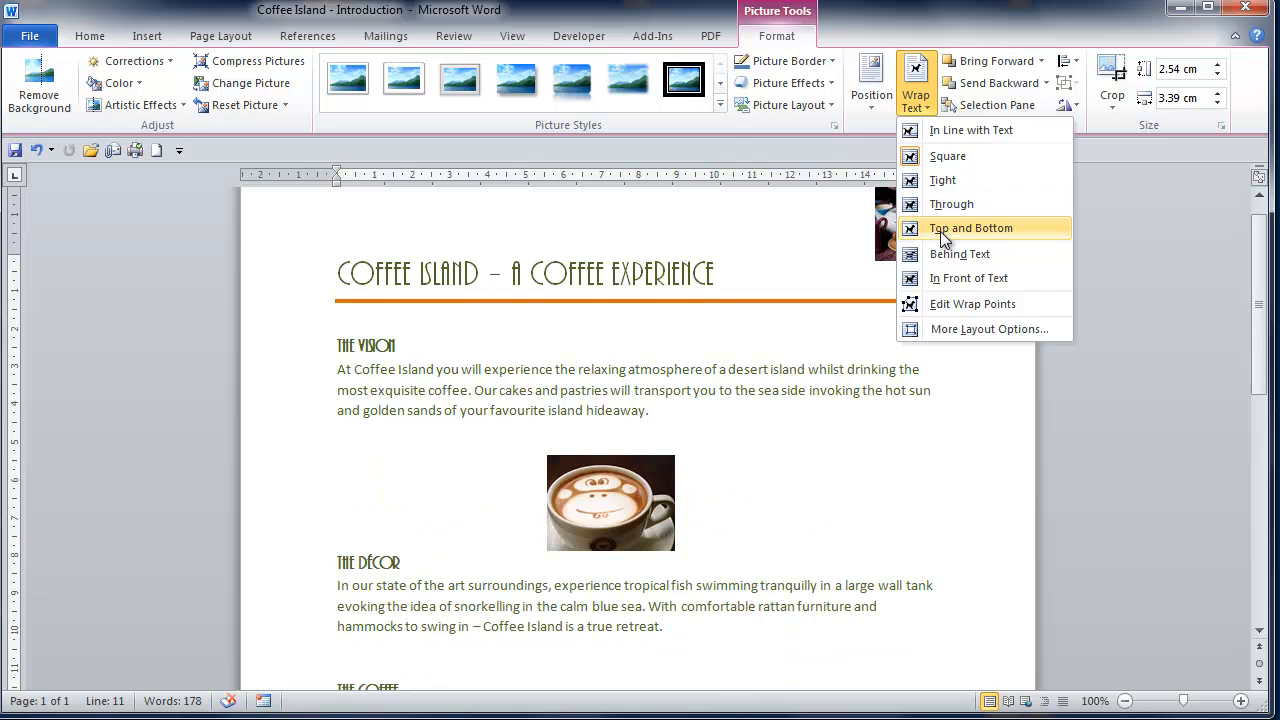
{"action": "left_click", "coordinate": [944, 283]}
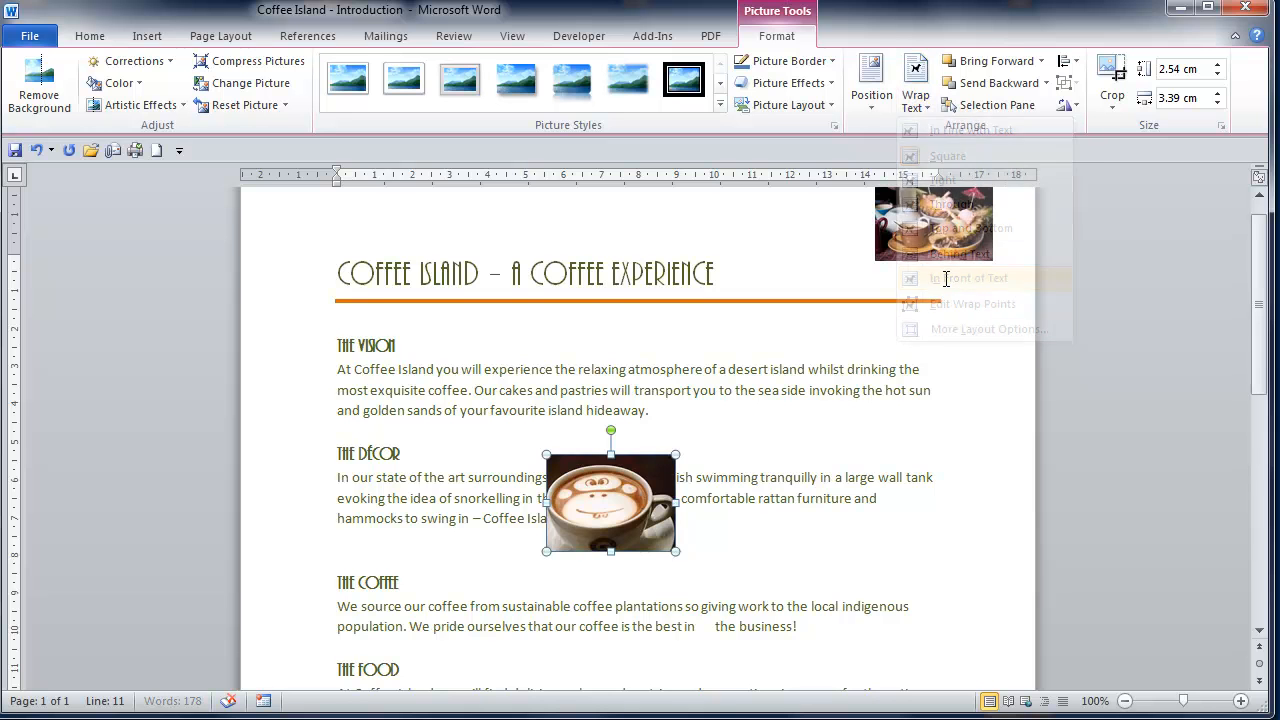
{"action": "left_click_drag", "start_coordinate": [566, 498], "coordinate": [344, 250]}
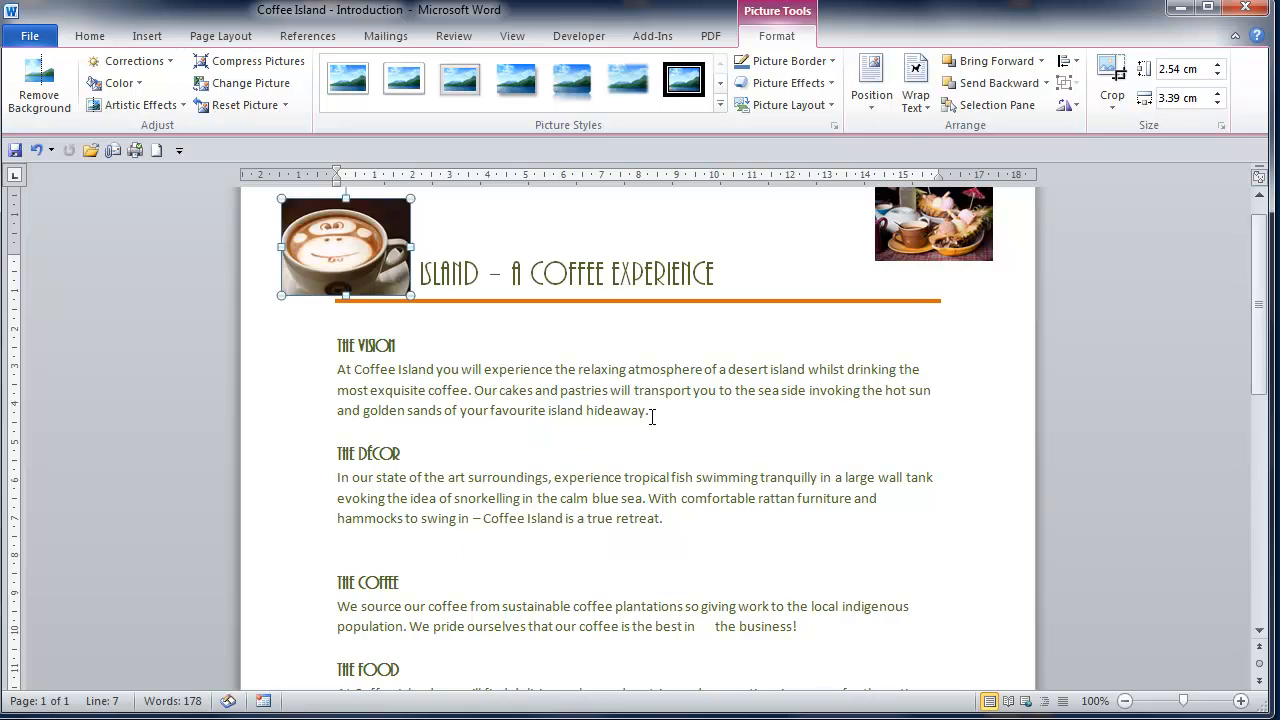
{"action": "scroll", "coordinate": [651, 417], "scroll_direction": "up", "scroll_amount": 1}
{"action": "left_click_drag", "start_coordinate": [355, 320], "coordinate": [892, 559]}
{"action": "scroll", "coordinate": [606, 465], "scroll_direction": "down", "scroll_amount": 4}
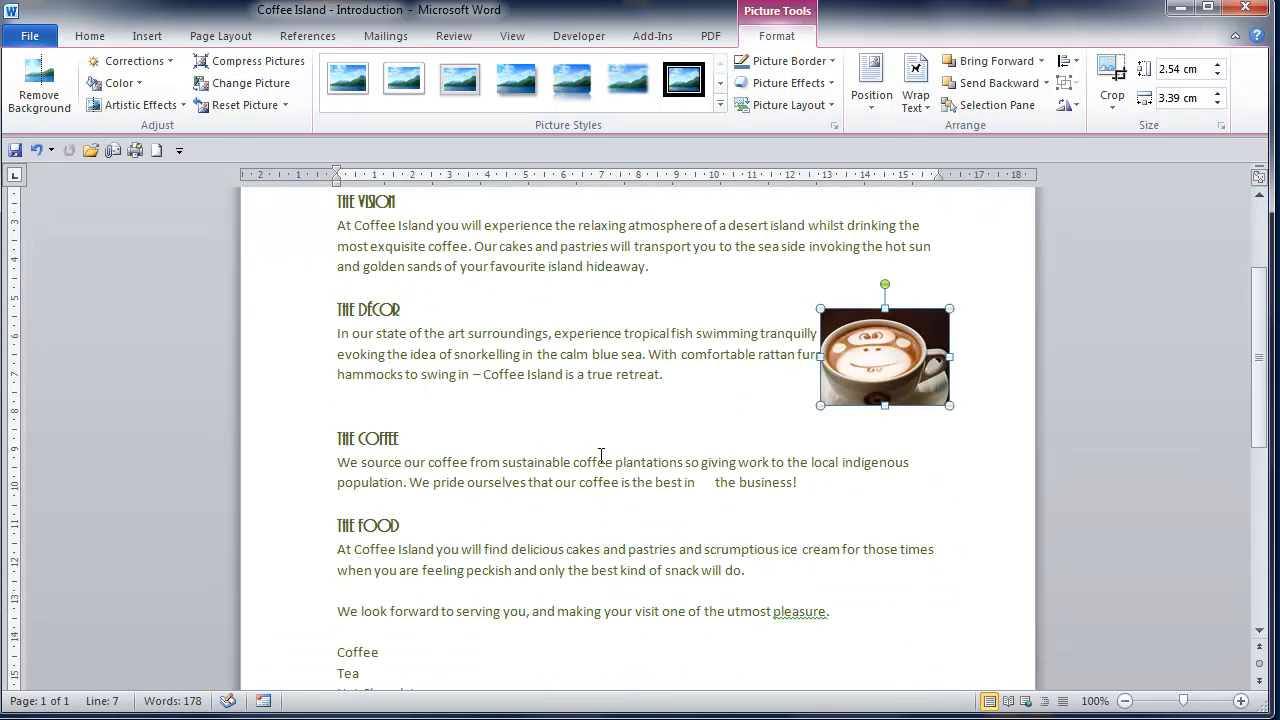
{"action": "left_click_drag", "start_coordinate": [885, 328], "coordinate": [583, 400]}
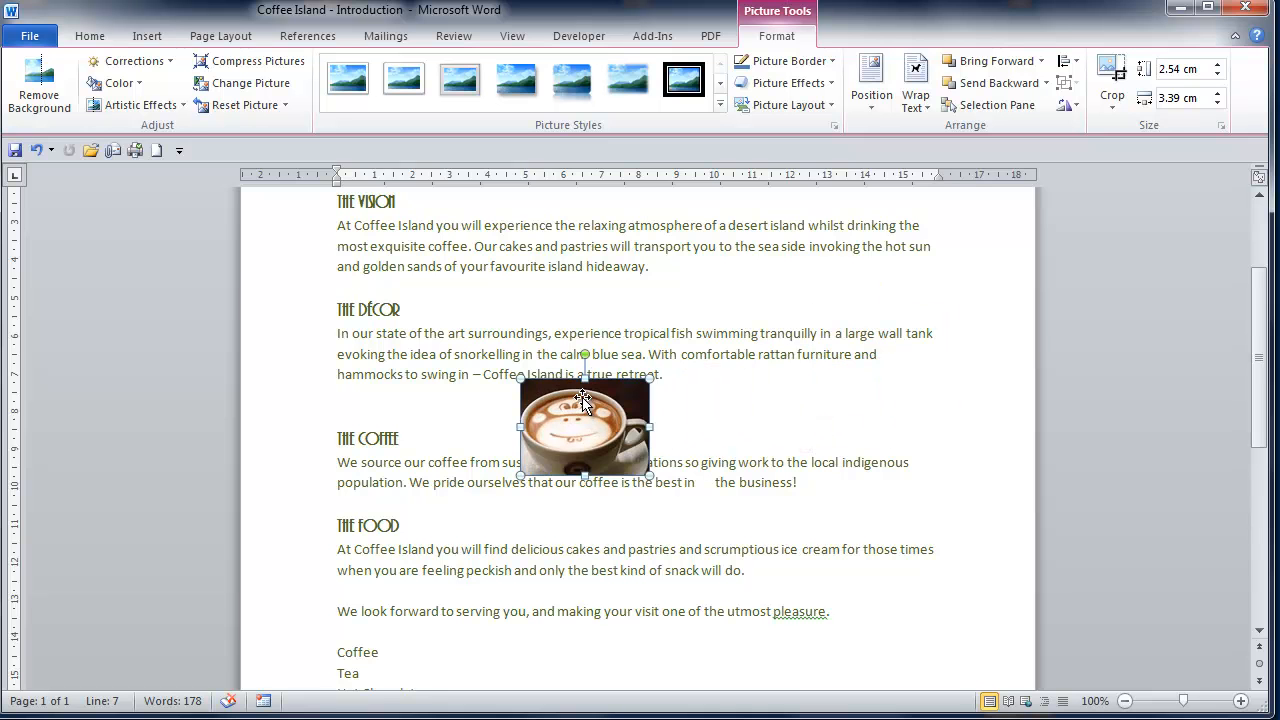
Step: Set the picture's text wrapping to Tight and move it into the middle of the Décor paragraph
{"action": "left_click", "coordinate": [923, 101]}
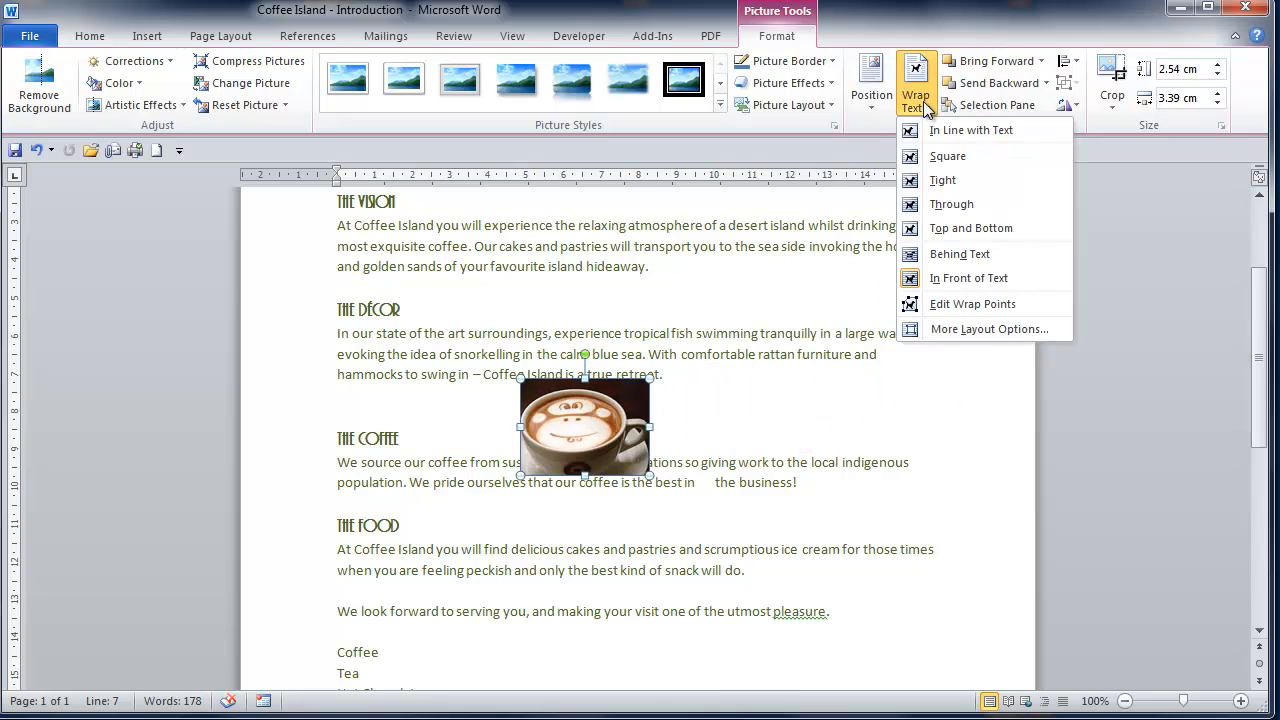
{"action": "left_click", "coordinate": [921, 179]}
{"action": "left_click_drag", "start_coordinate": [622, 445], "coordinate": [604, 395]}
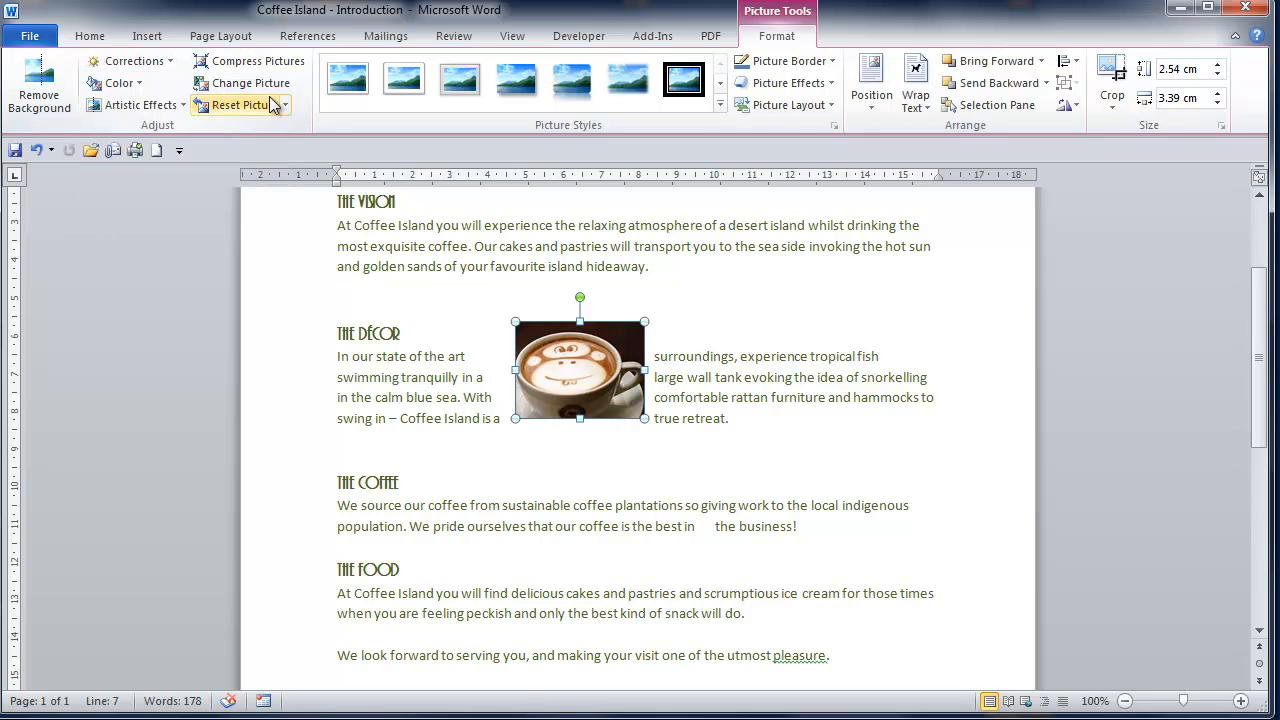
Step: Examine the correction, color, artistic effect and compression options for the coffee cup picture without applying any
{"action": "left_click", "coordinate": [168, 63]}
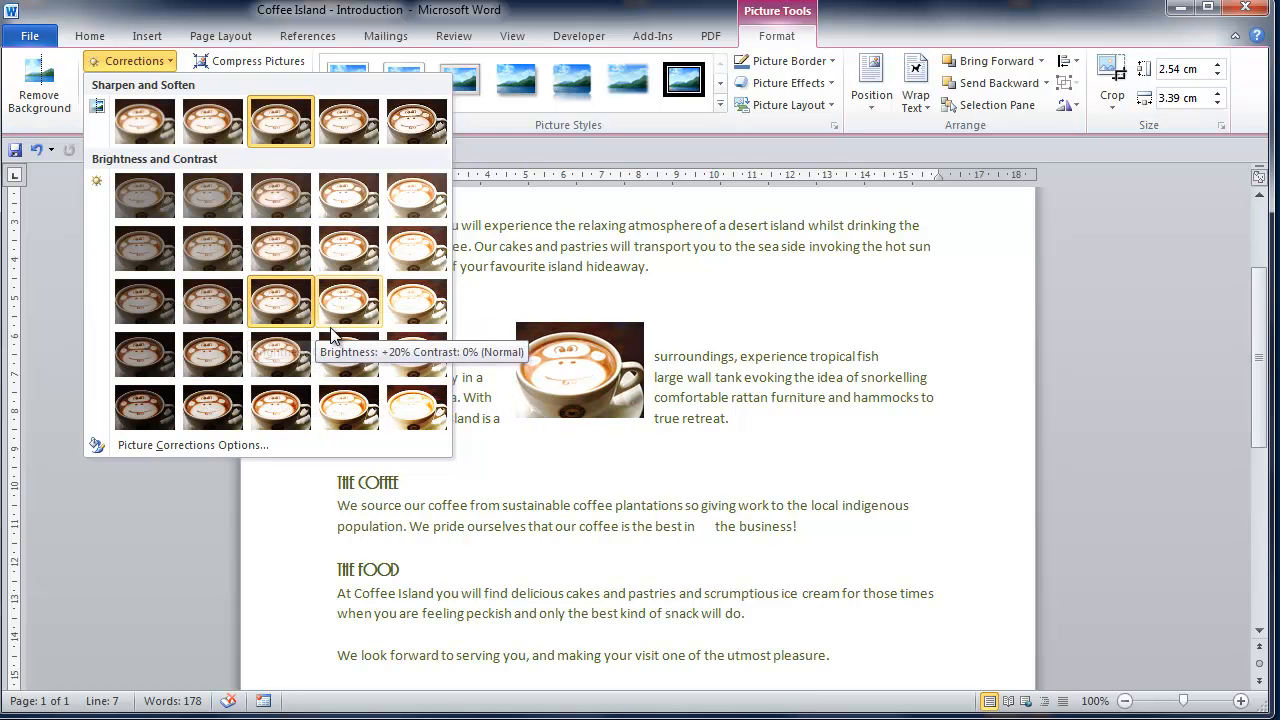
{"action": "left_click", "coordinate": [162, 65]}
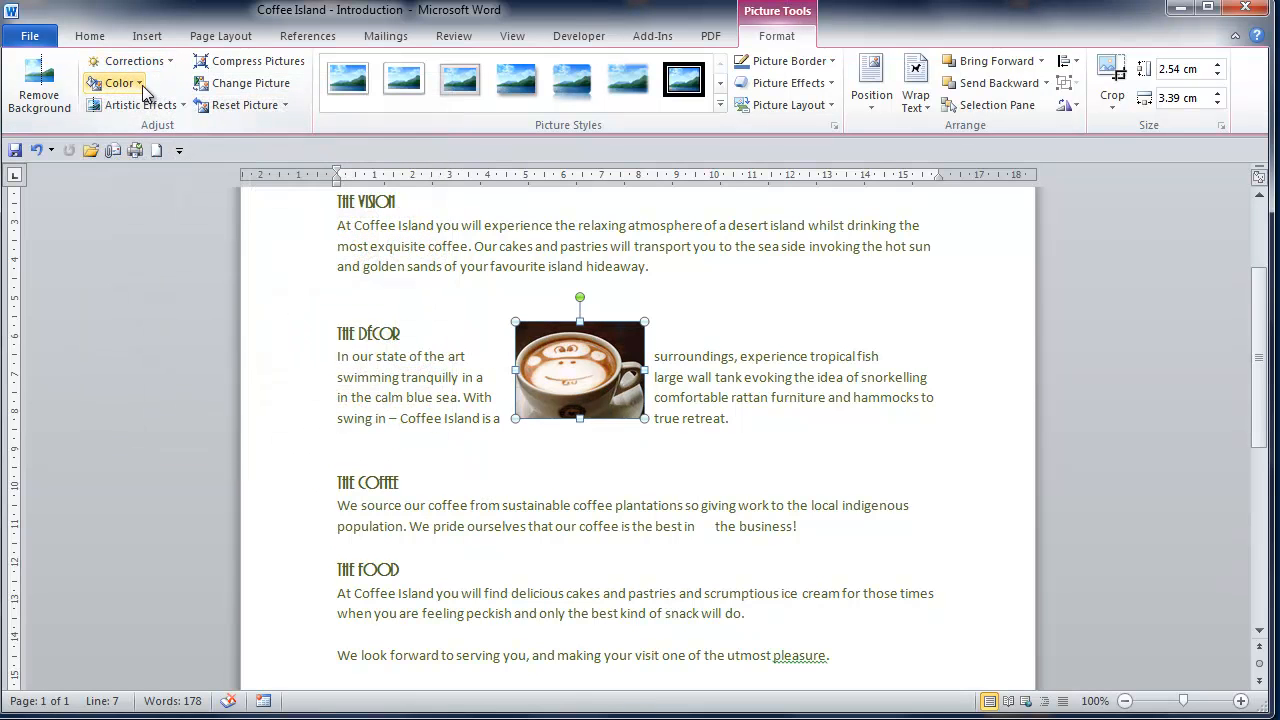
{"action": "left_click", "coordinate": [116, 83]}
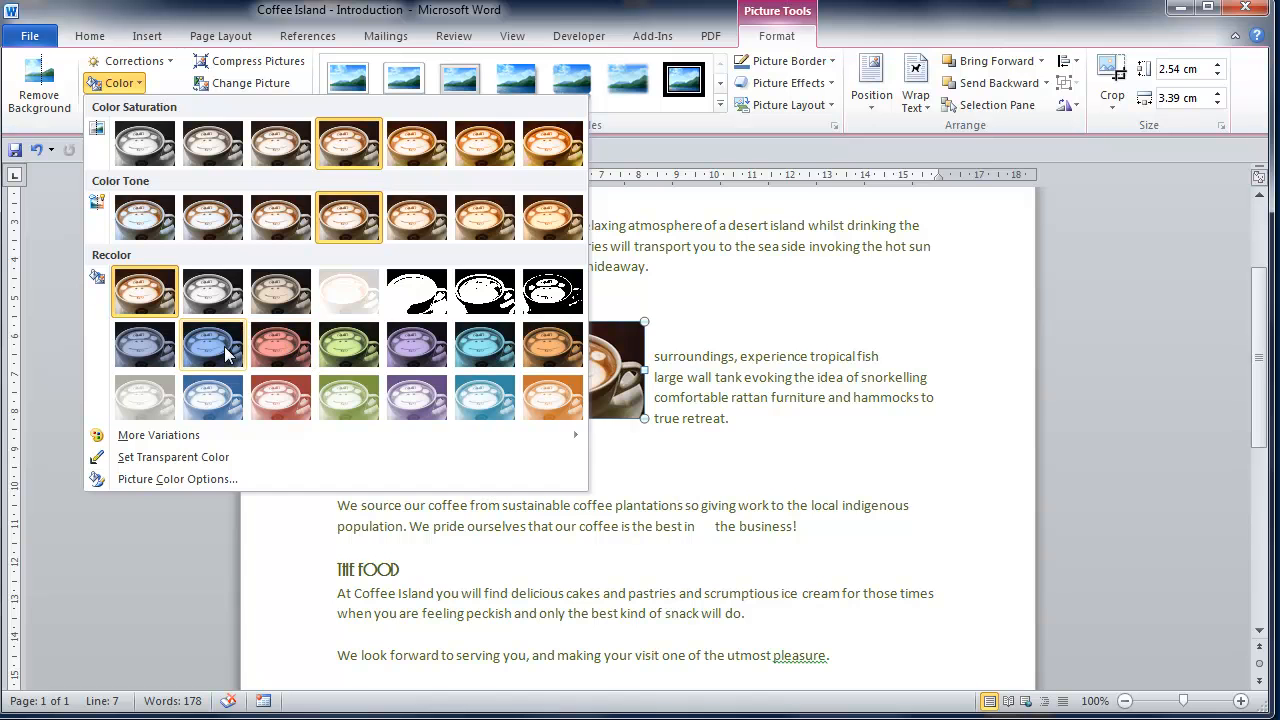
{"action": "left_click", "coordinate": [128, 88]}
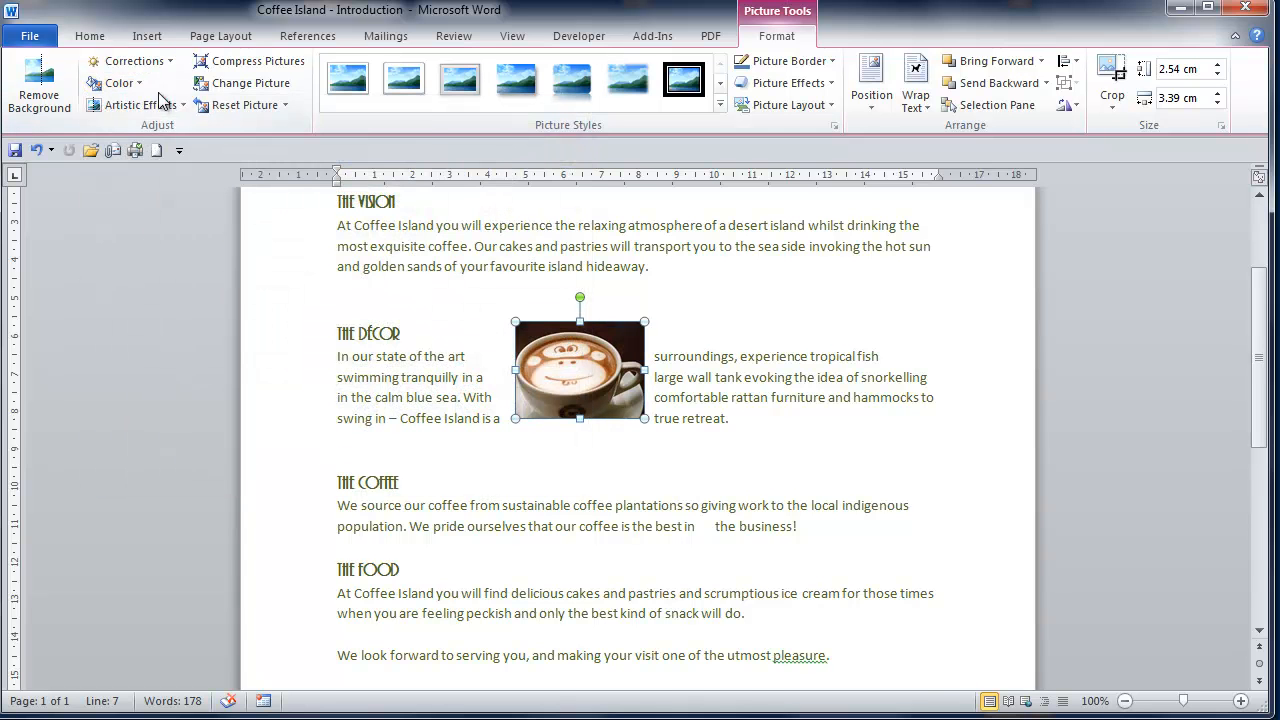
{"action": "left_click", "coordinate": [170, 106]}
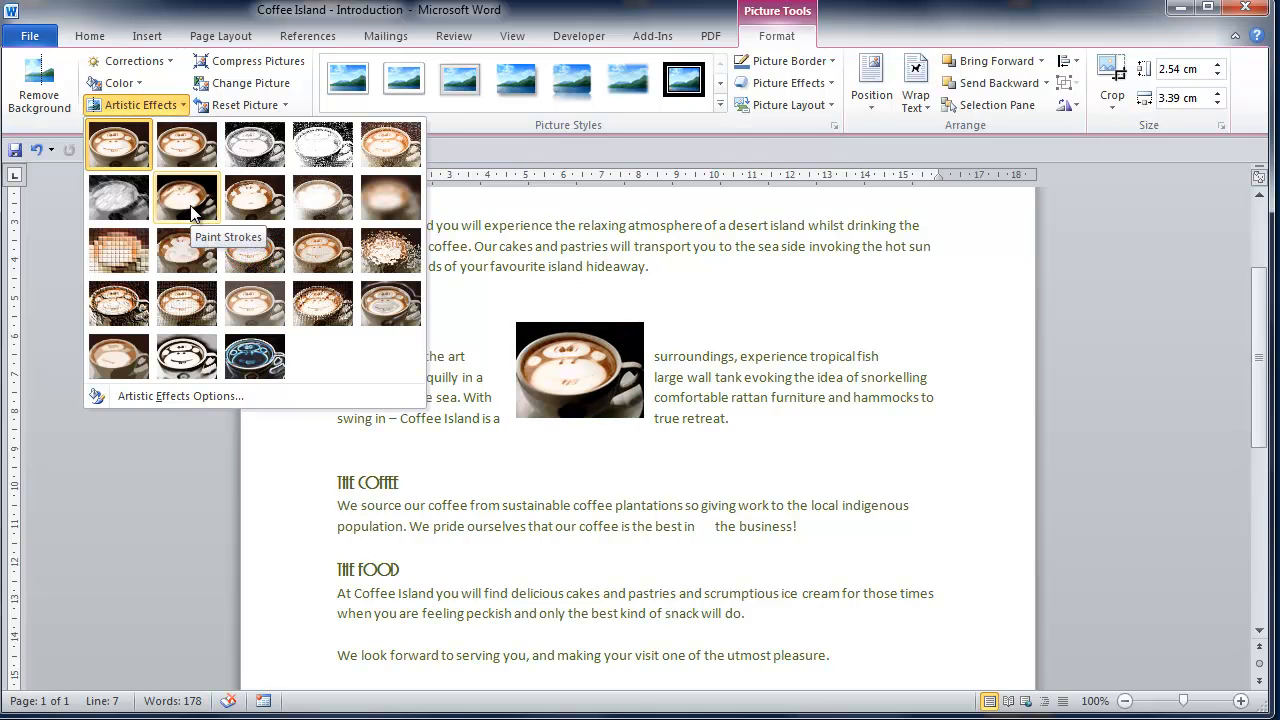
{"action": "left_click", "coordinate": [177, 104]}
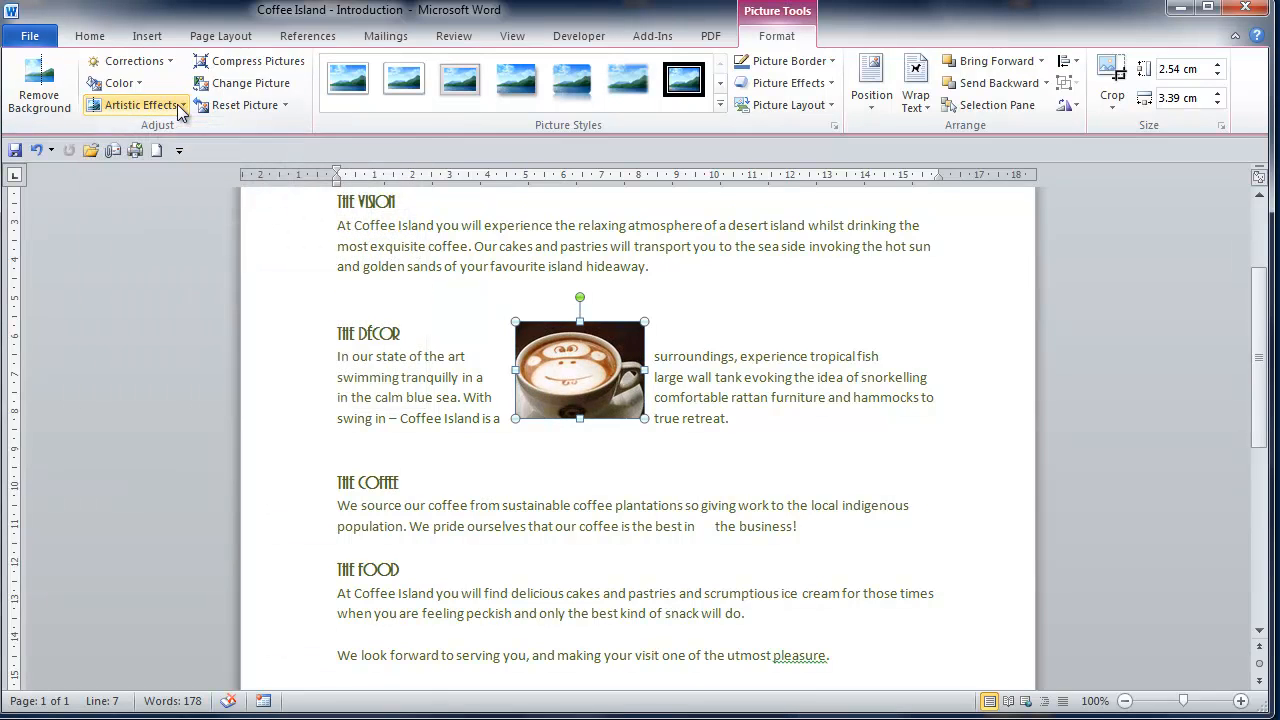
{"action": "left_click", "coordinate": [287, 63]}
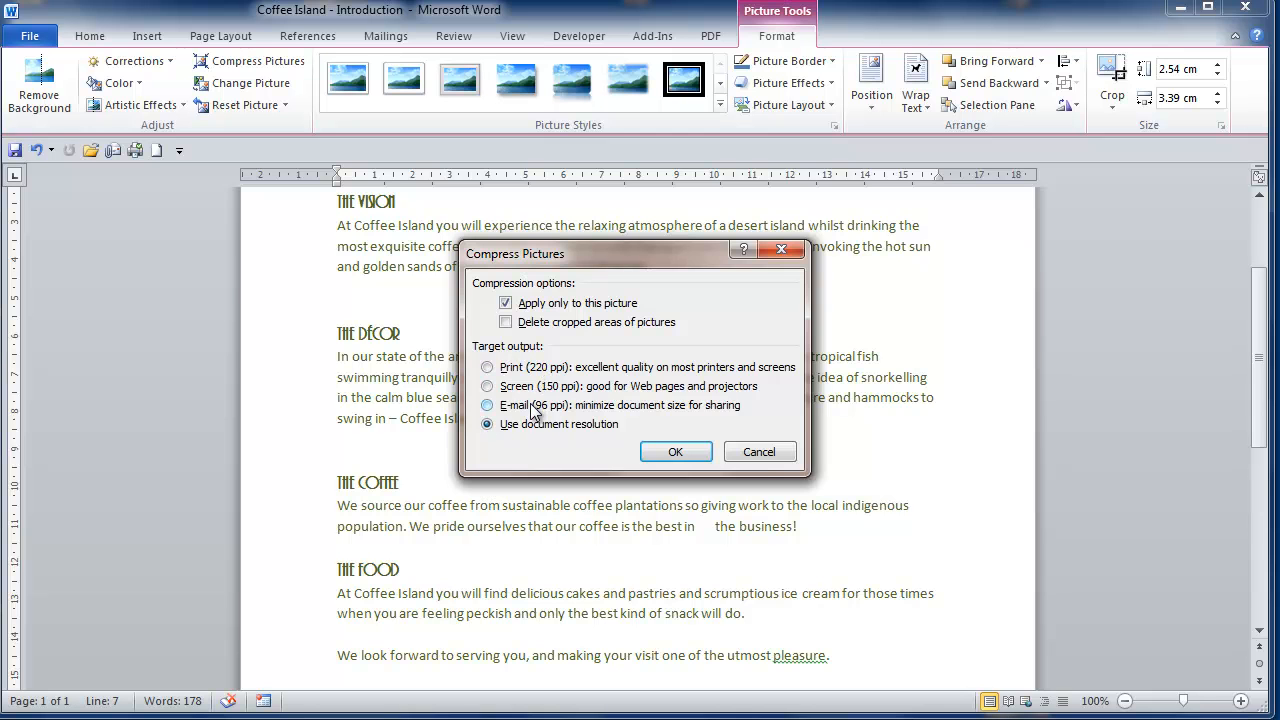
{"action": "left_click", "coordinate": [759, 452]}
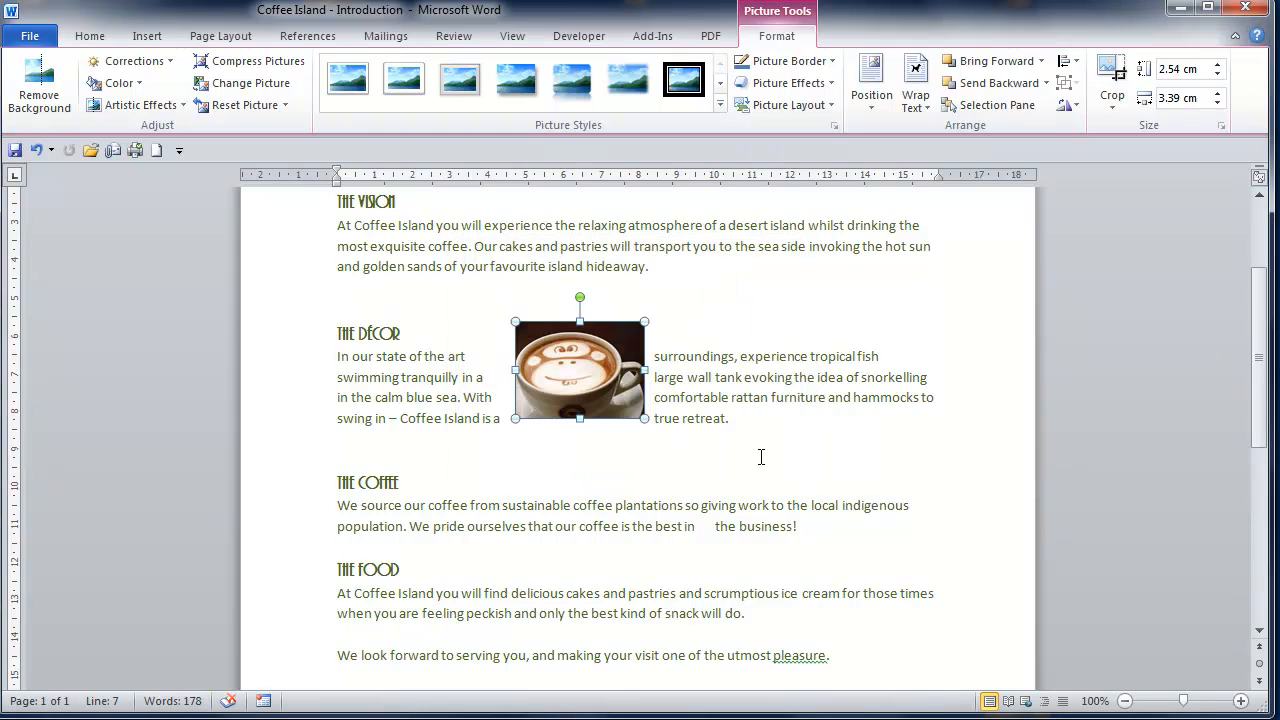